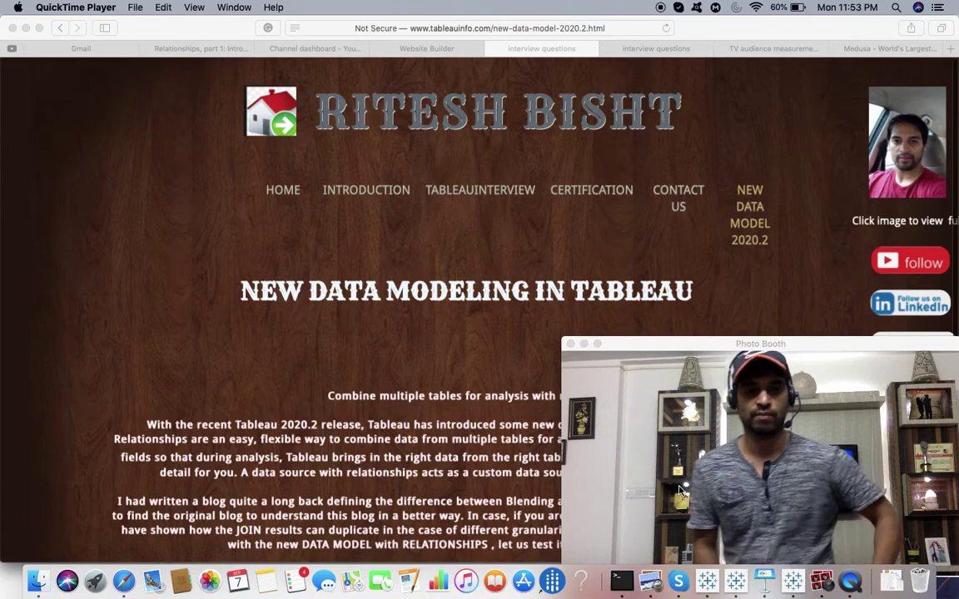
# Step: Bring Safari with the 'New Data Modeling in Tableau' article in front of the Photo Booth window
pyautogui.click(739, 424)
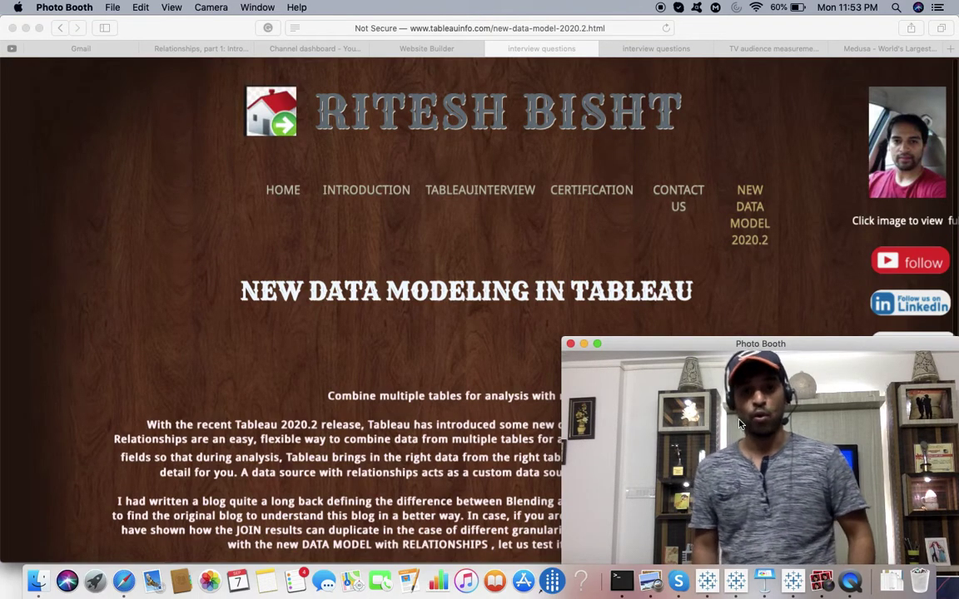
pyautogui.click(467, 337)
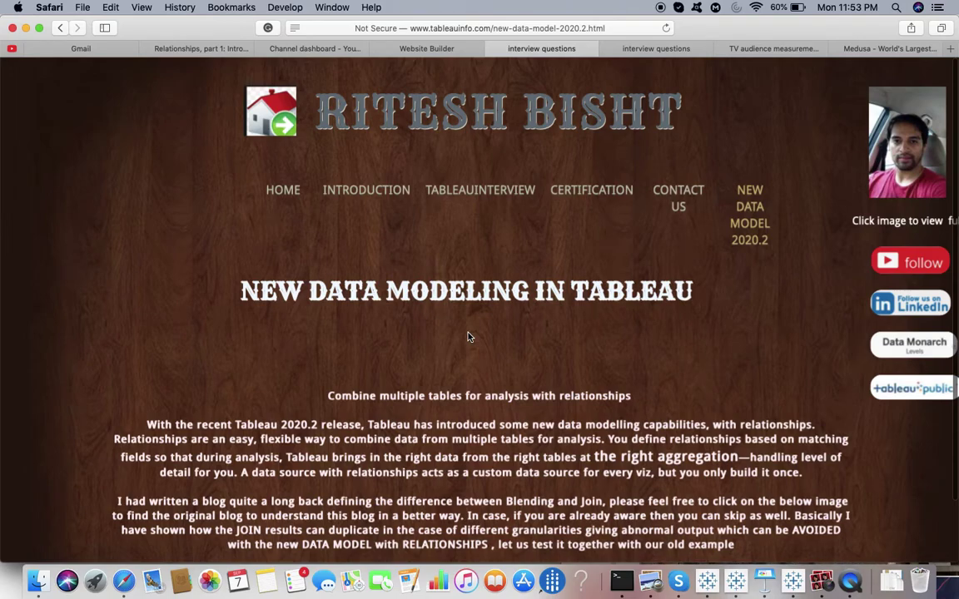
pyautogui.click(661, 49)
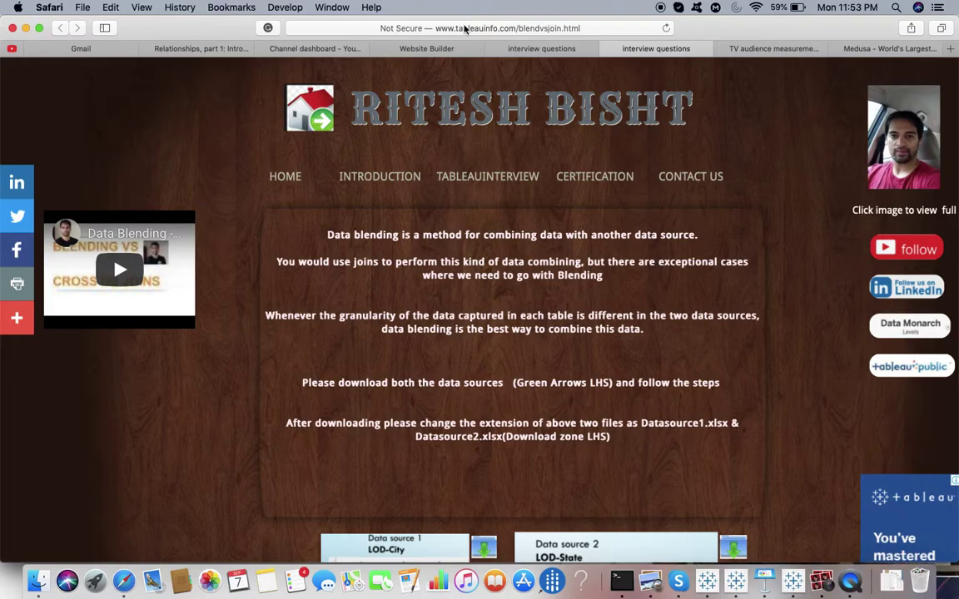
pyautogui.click(540, 49)
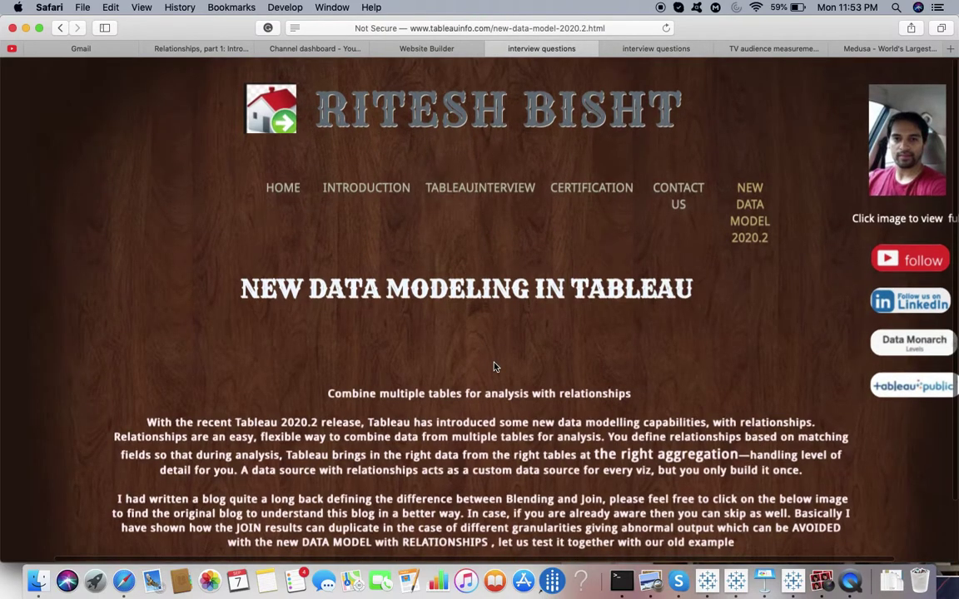
pyautogui.scroll(-3, 534, 470)
pyautogui.scroll(-4, 534, 470)
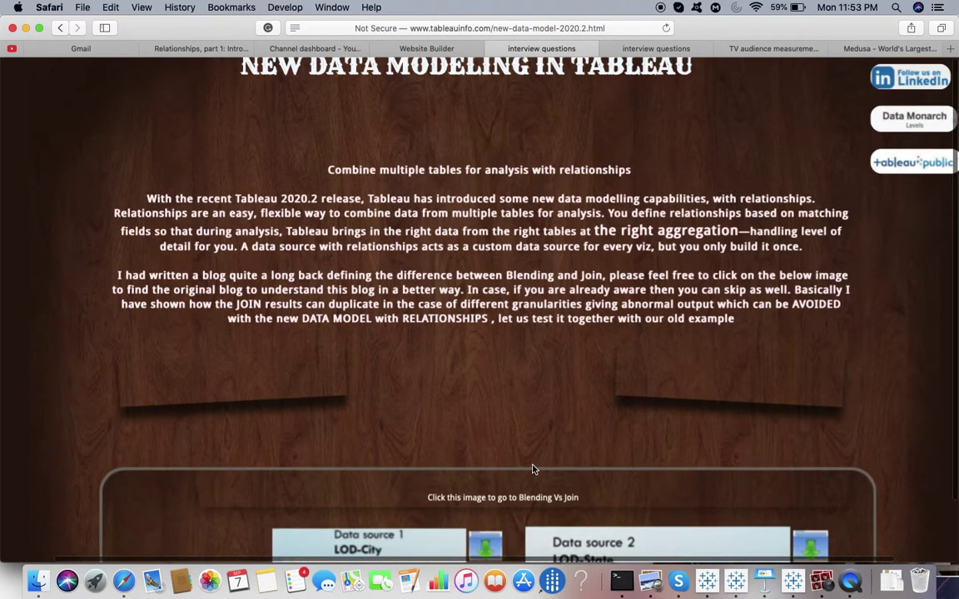
pyautogui.scroll(2, 533, 470)
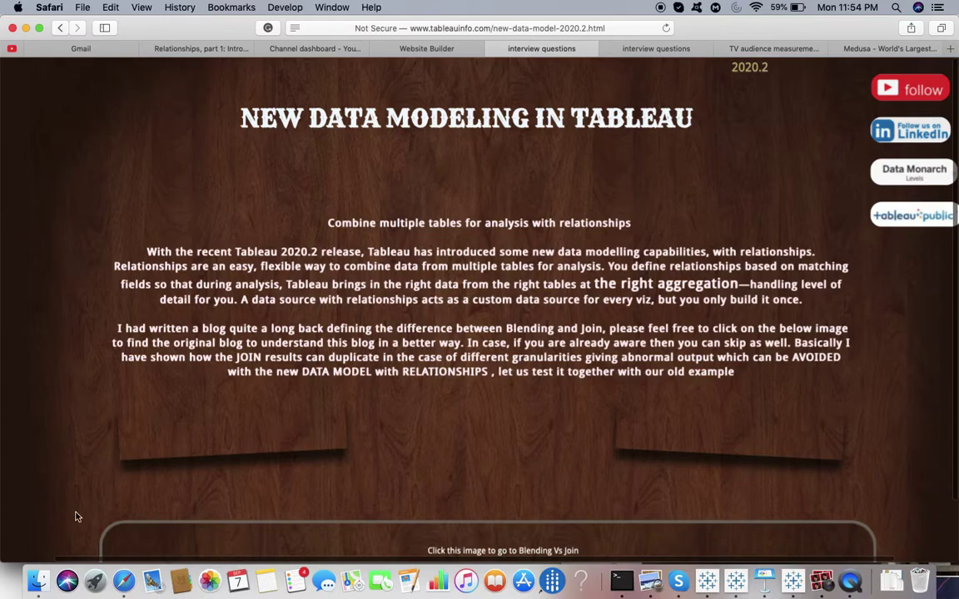
pyautogui.scroll(-5, 75, 517)
pyautogui.scroll(7, 74, 517)
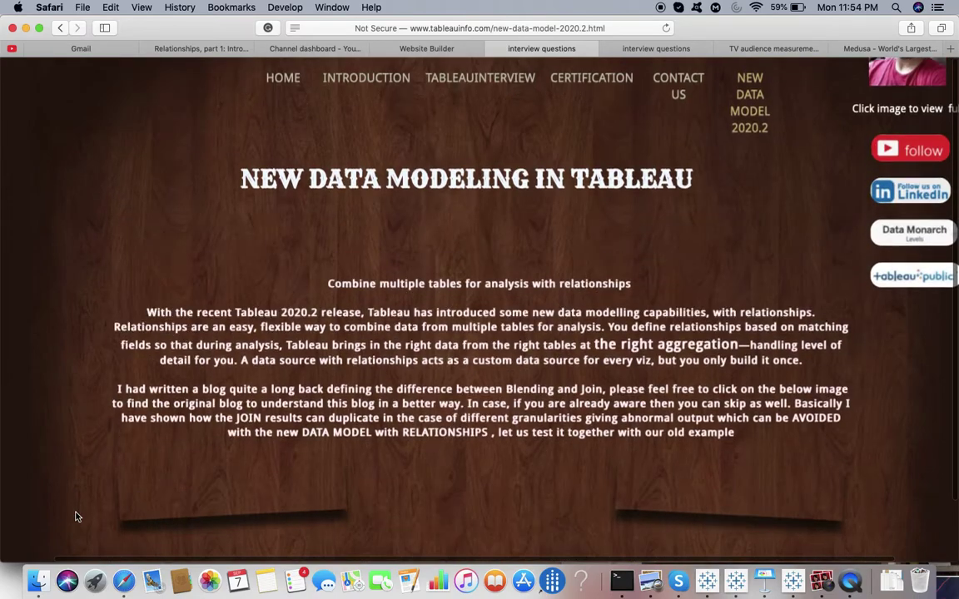
pyautogui.scroll(-1, 75, 517)
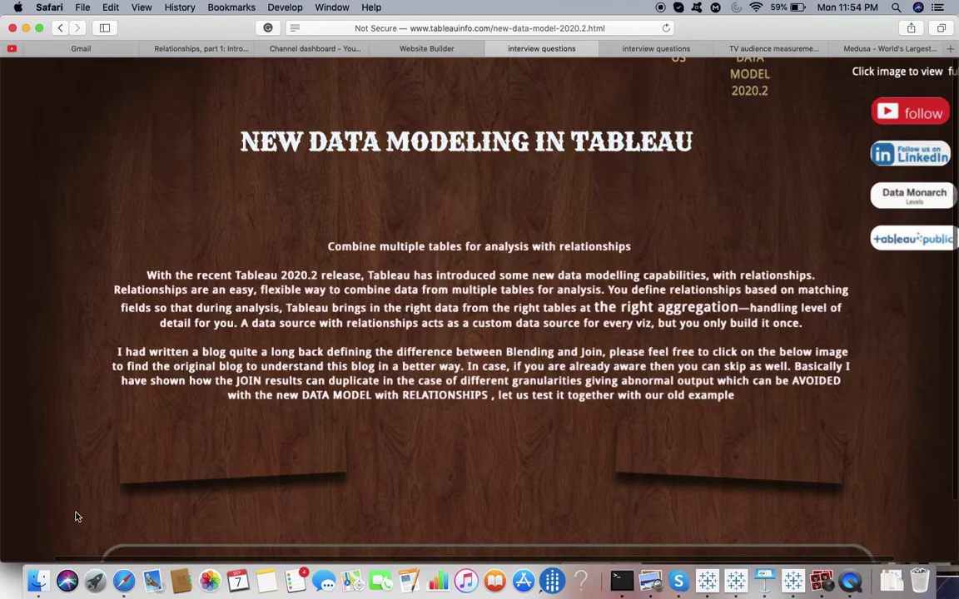
pyautogui.press('super+Tab')
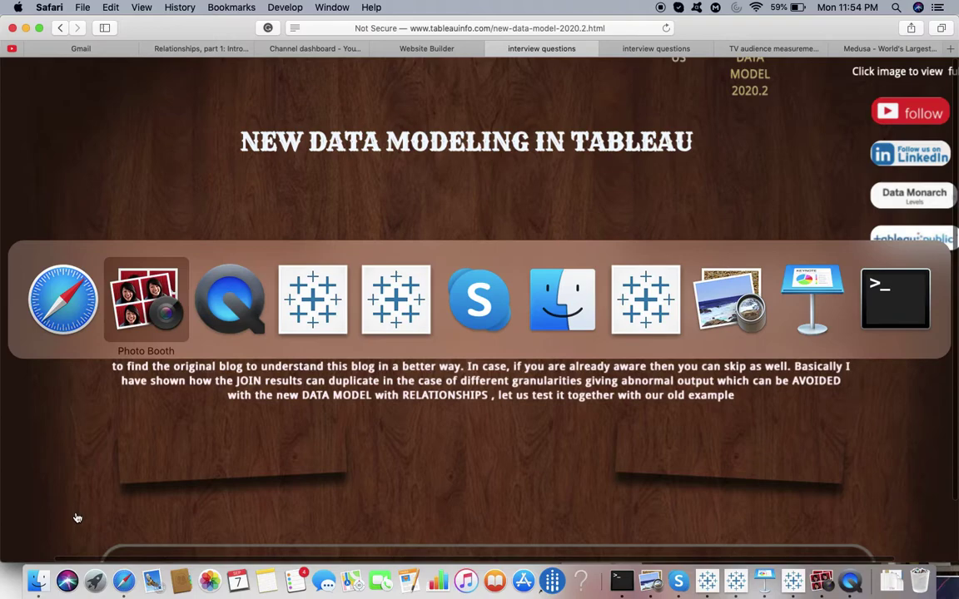
pyautogui.press('super+Tab')
pyautogui.press('super+Tab')
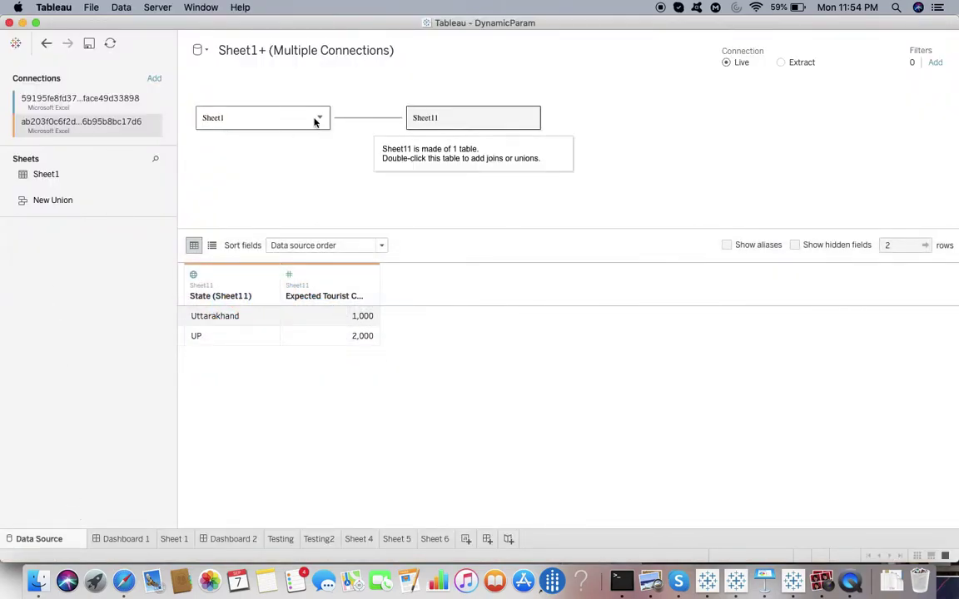
pyautogui.click(319, 119)
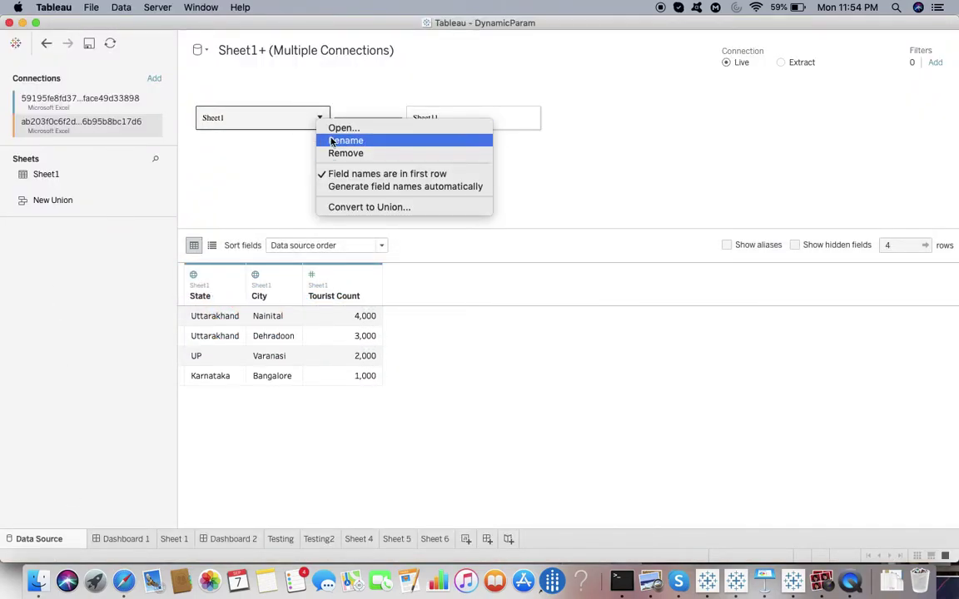
pyautogui.click(332, 141)
pyautogui.click(317, 148)
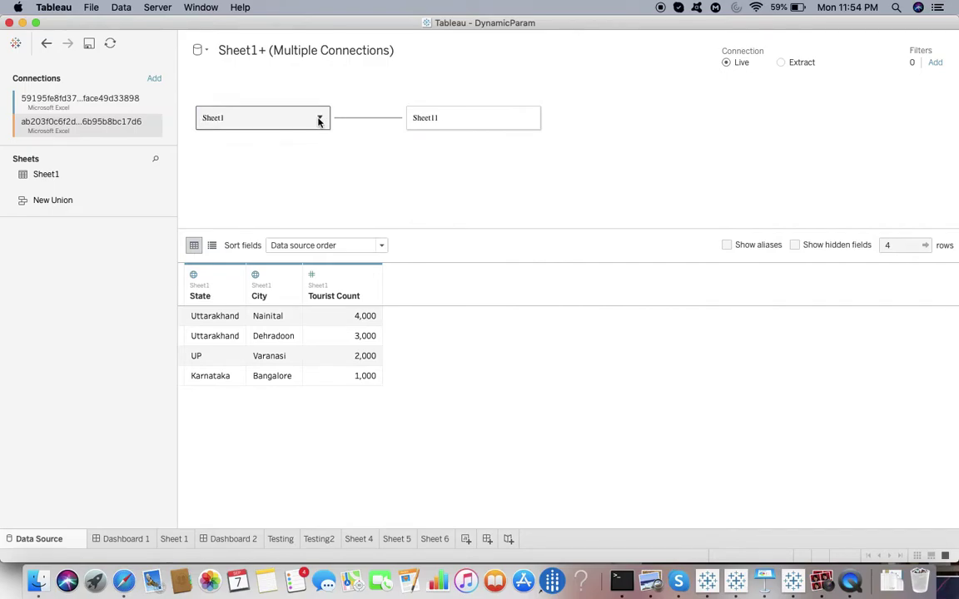
pyautogui.click(319, 121)
pyautogui.click(332, 128)
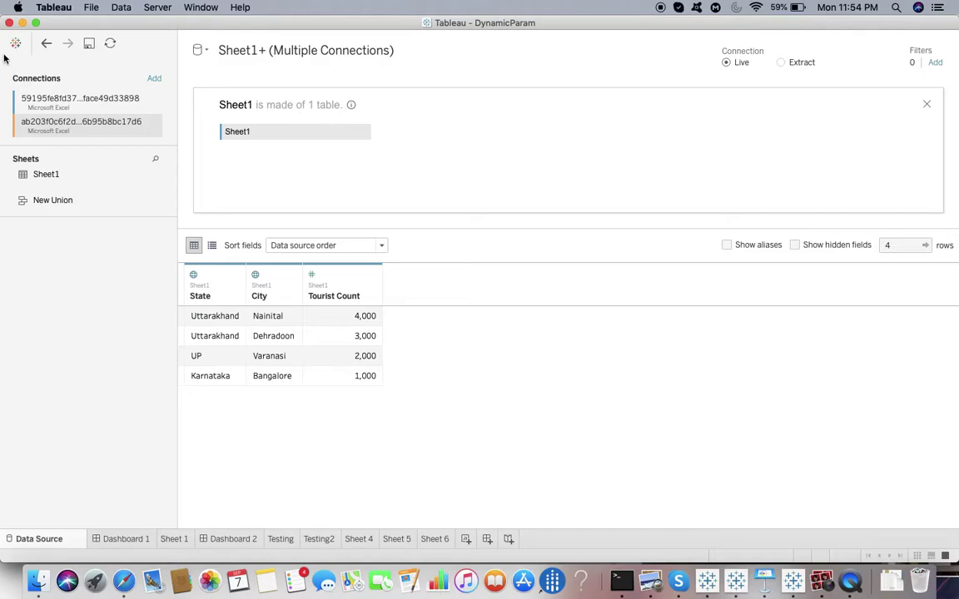
pyautogui.click(46, 43)
pyautogui.click(927, 107)
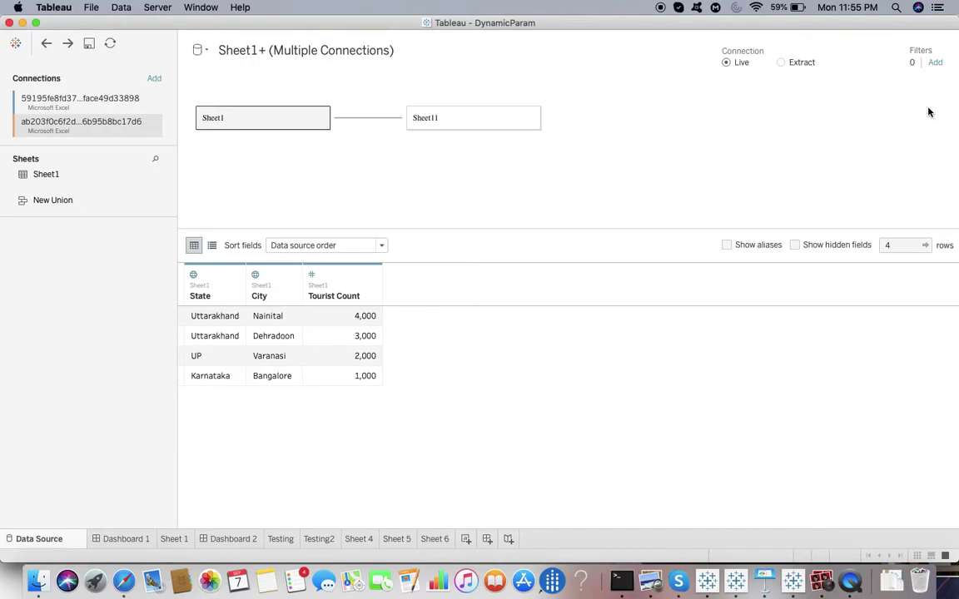
pyautogui.moveTo(369, 127)
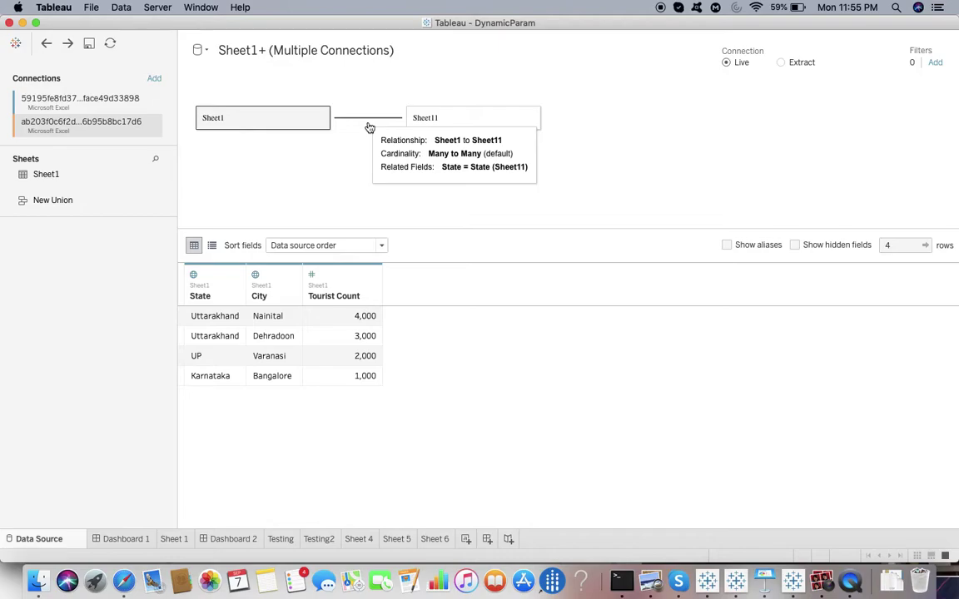
pyautogui.press('cmd+Tab')
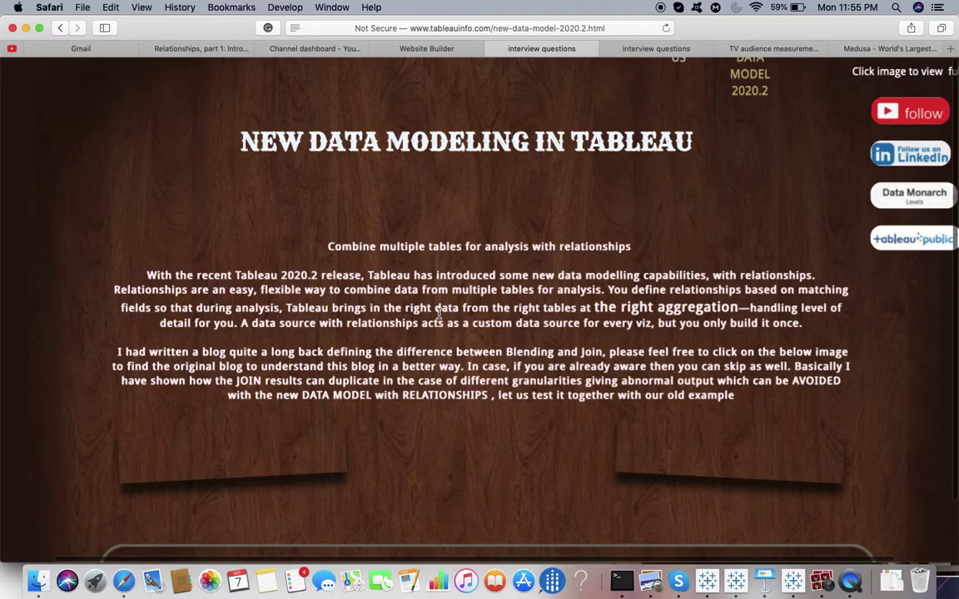
# Step: Scroll the interview questions tab down to the CROSSDBJOIN result table
pyautogui.scroll(-10, 528, 462)
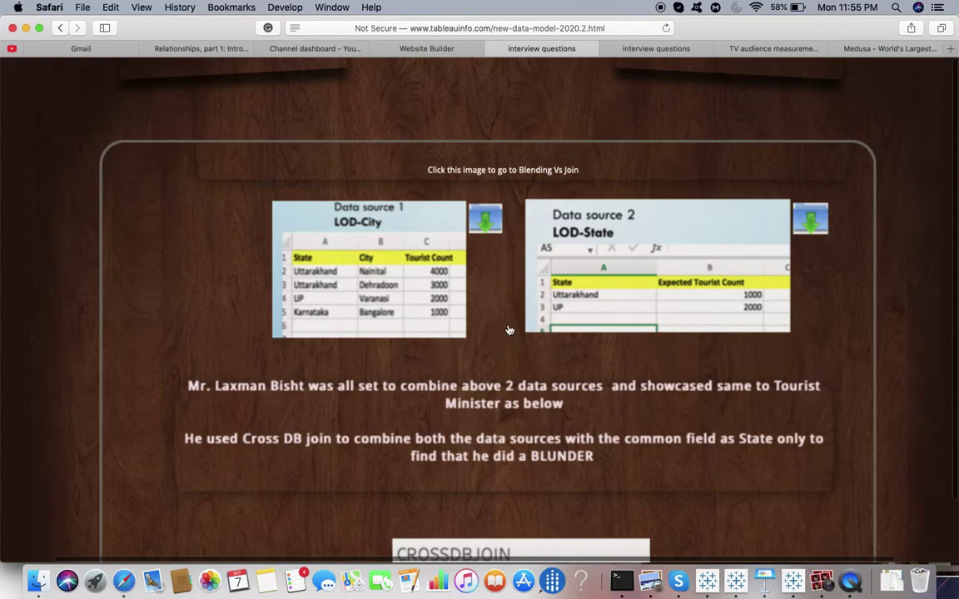
pyautogui.click(658, 50)
pyautogui.scroll(-10, 605, 422)
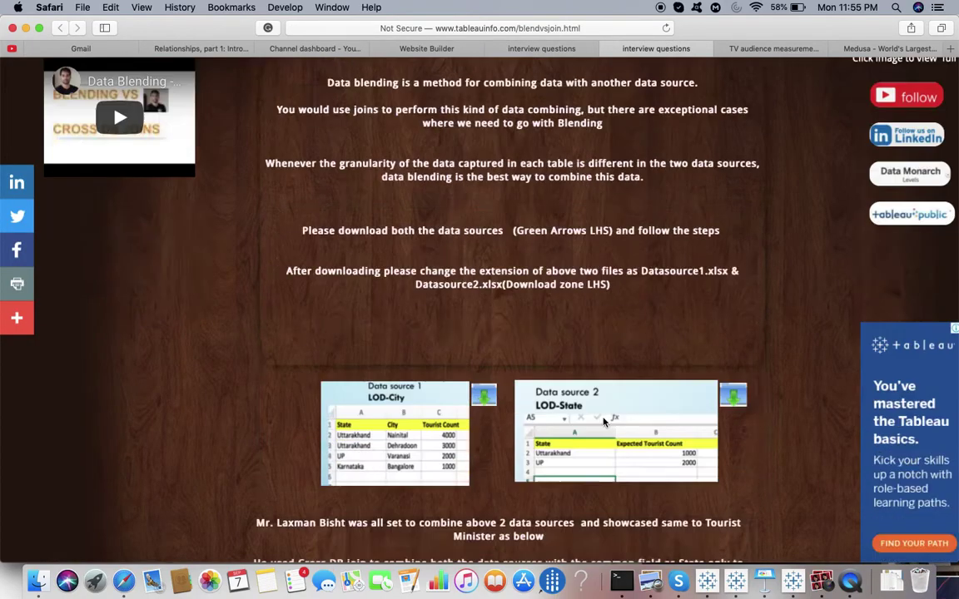
pyautogui.scroll(3, 605, 422)
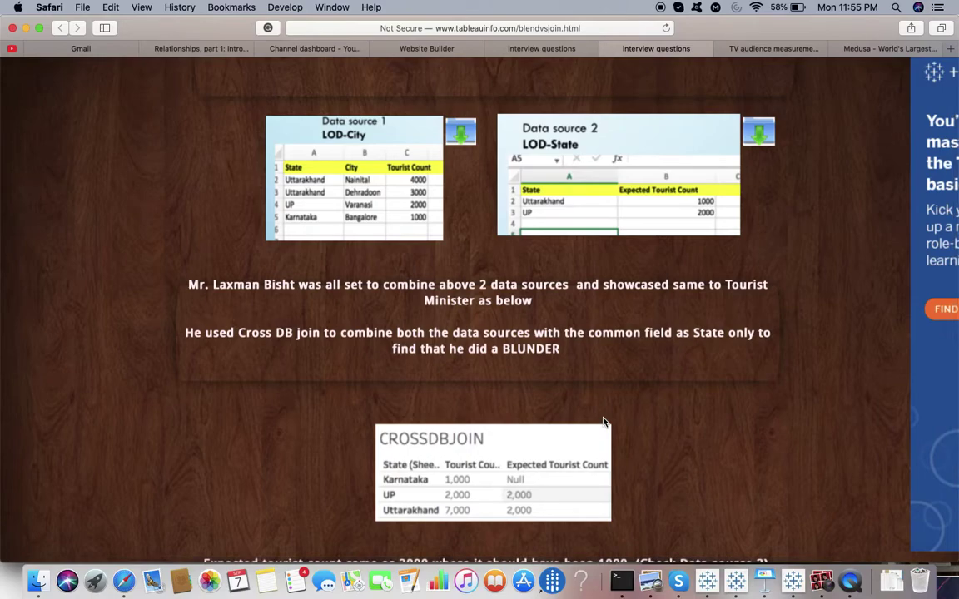
pyautogui.scroll(-1, 599, 425)
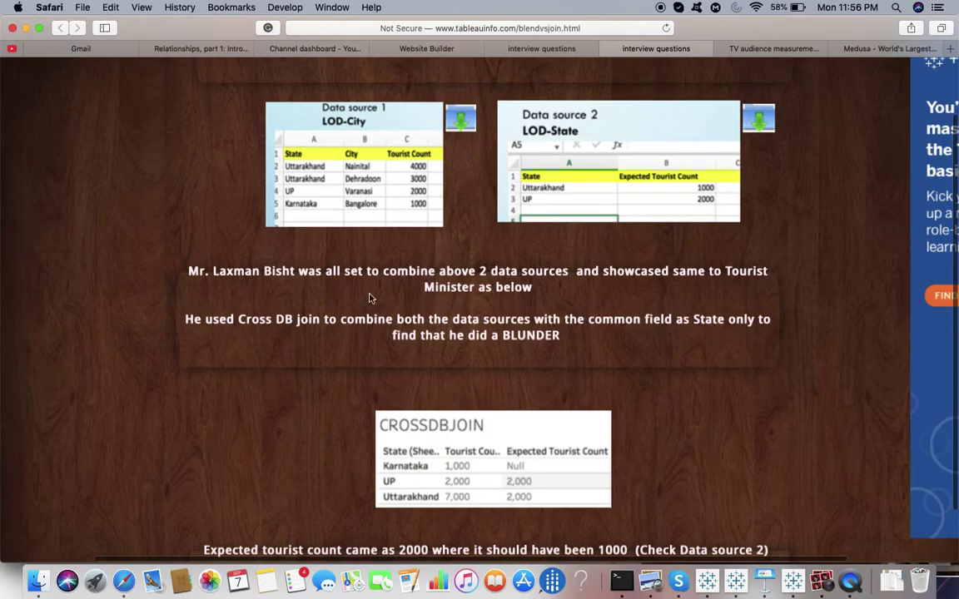
pyautogui.scroll(-1, 420, 428)
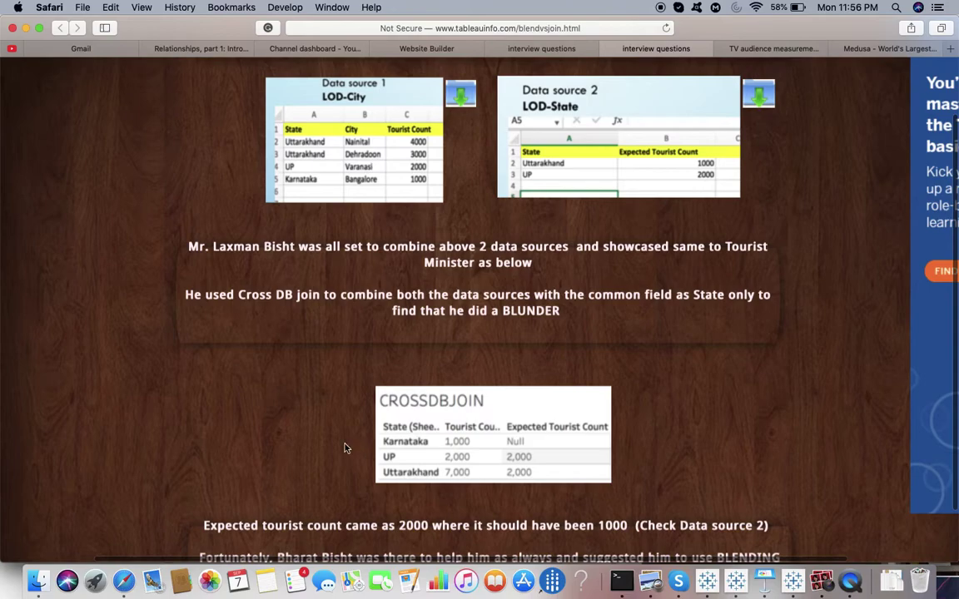
pyautogui.scroll(1, 350, 447)
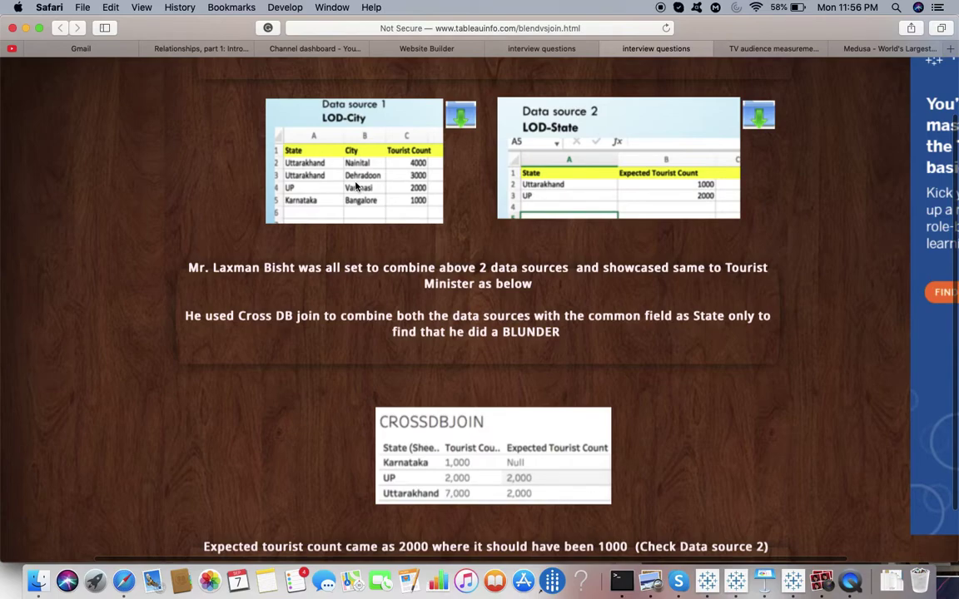
pyautogui.scroll(-2, 333, 416)
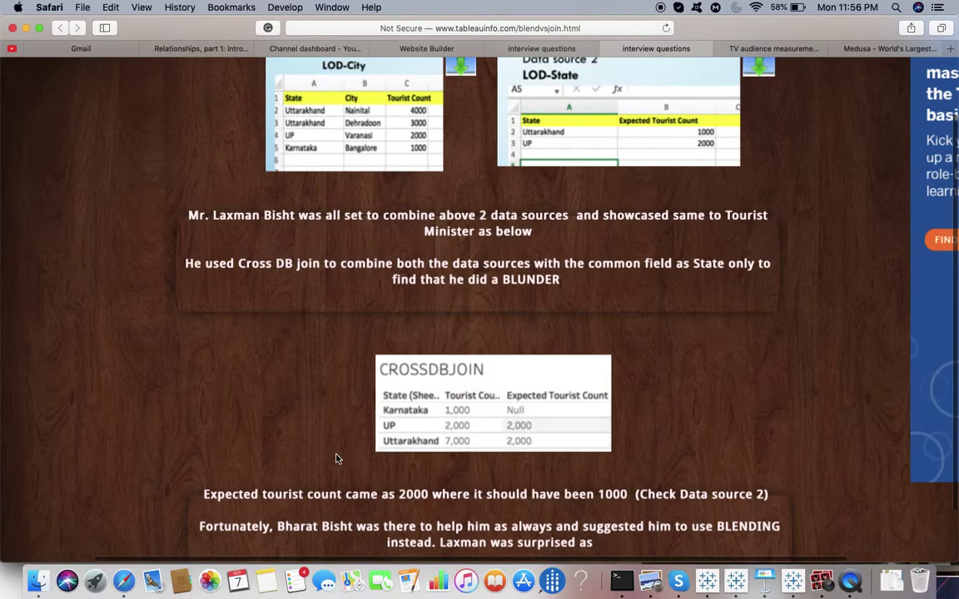
pyautogui.scroll(10, 337, 459)
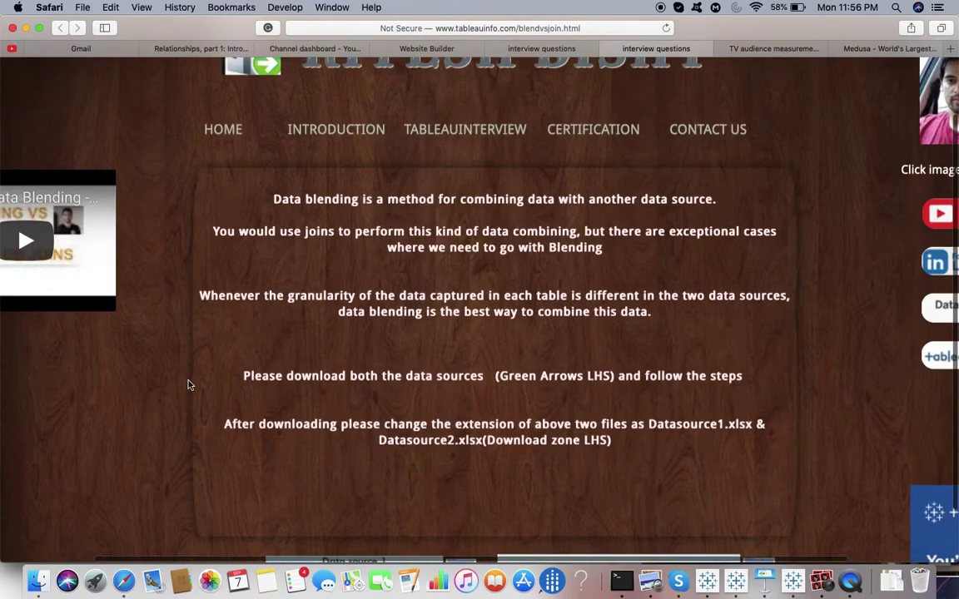
pyautogui.scroll(-10, 188, 384)
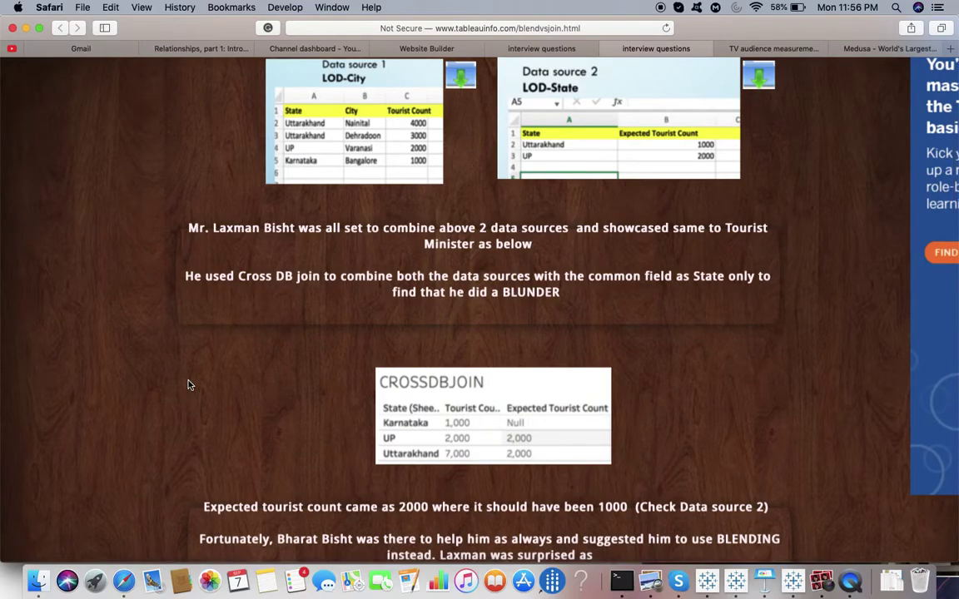
pyautogui.scroll(-3, 188, 385)
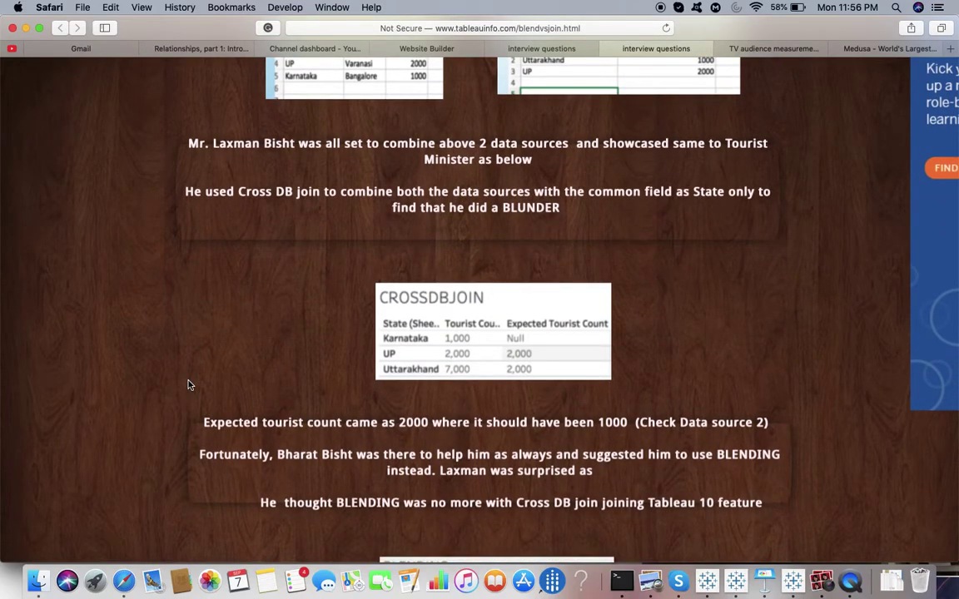
pyautogui.scroll(-5, 188, 385)
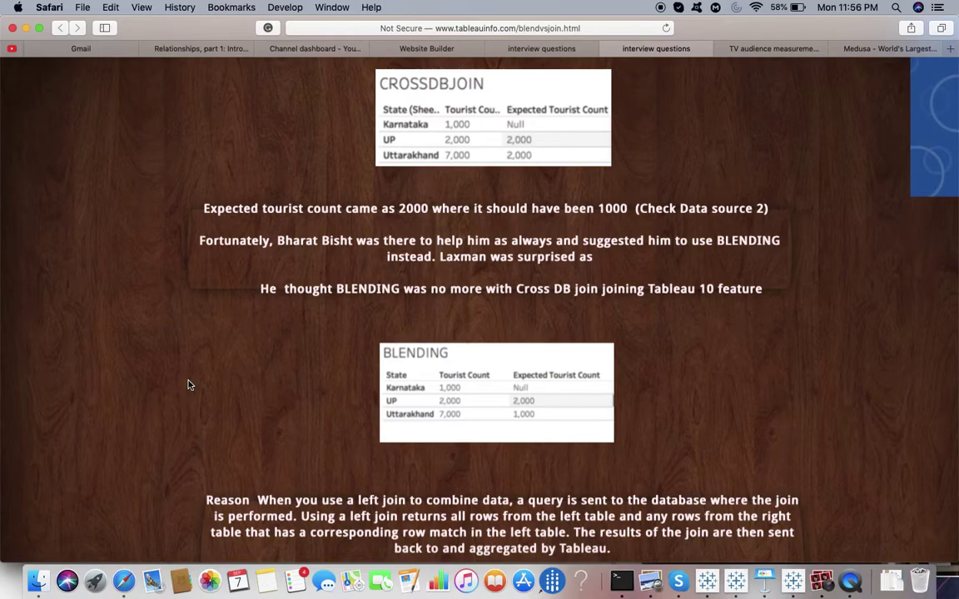
pyautogui.scroll(-1, 302, 428)
pyautogui.scroll(4, 302, 429)
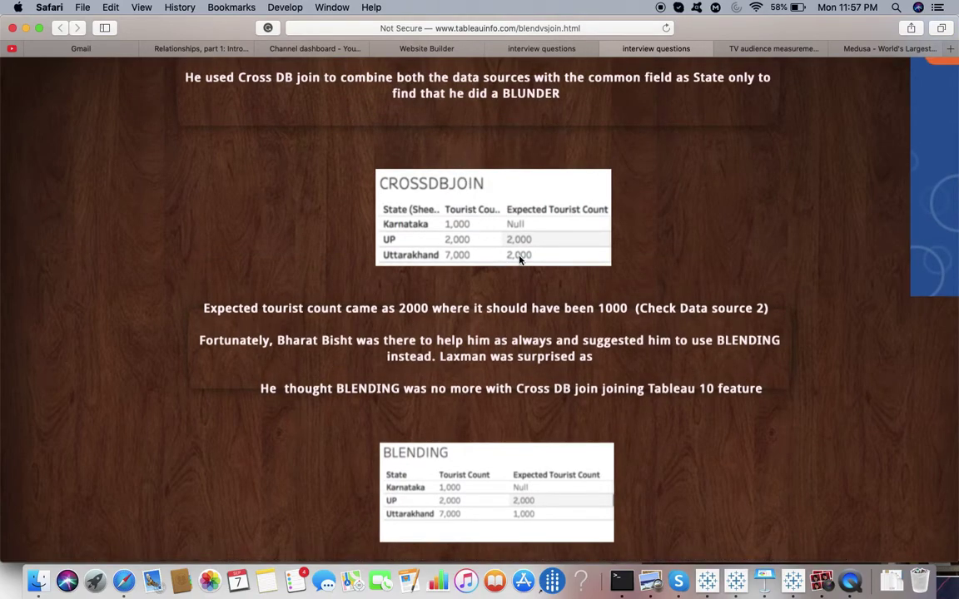
pyautogui.scroll(2, 516, 257)
pyautogui.scroll(1, 519, 261)
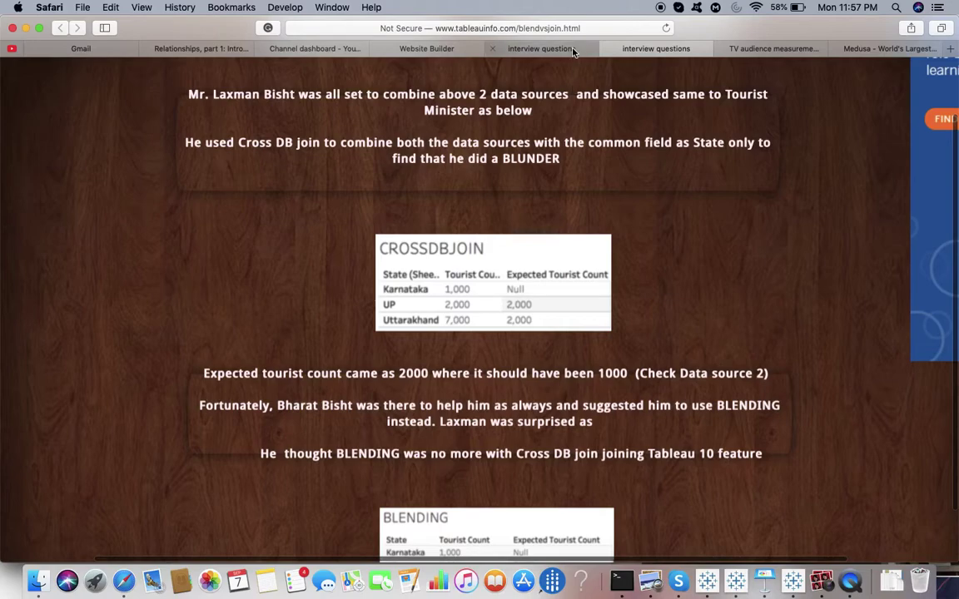
# Step: Read through the new data model article, then return to Tableau's data source page
pyautogui.click(499, 48)
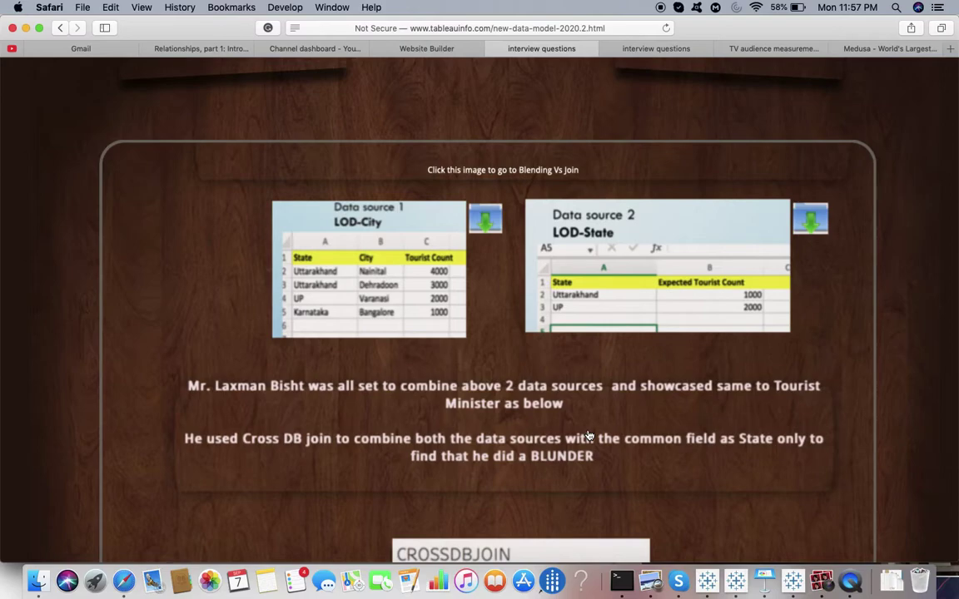
pyautogui.scroll(-6, 588, 435)
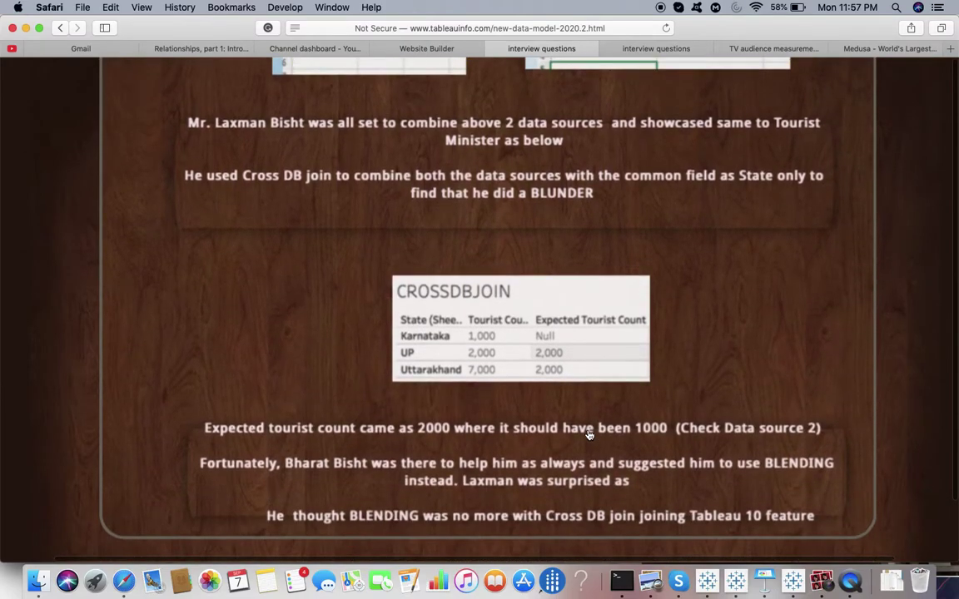
pyautogui.scroll(-5, 588, 436)
pyautogui.press('super+Tab')
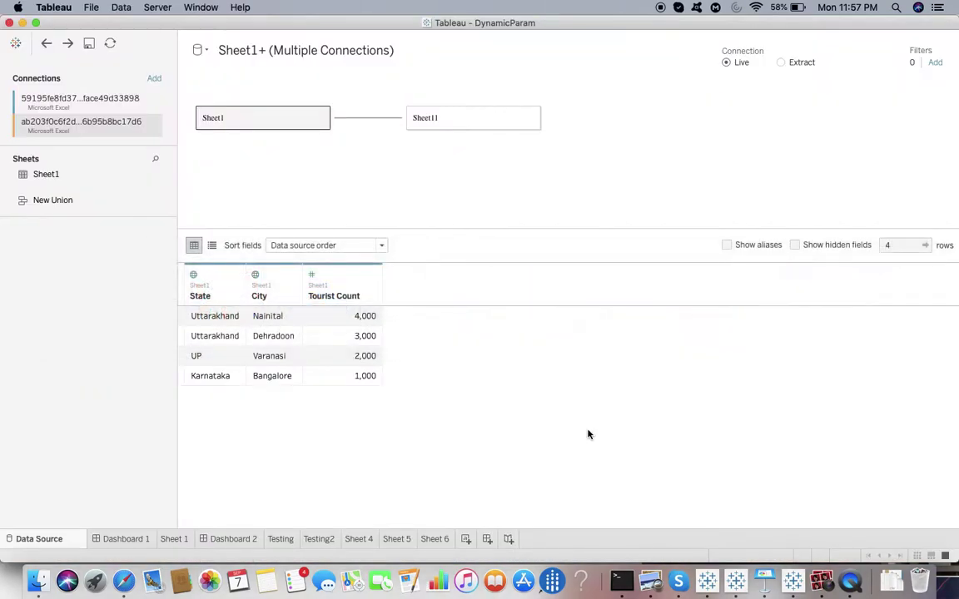
# Step: Inspect what the Sheet1 table is made of, then close its details
pyautogui.click(319, 119)
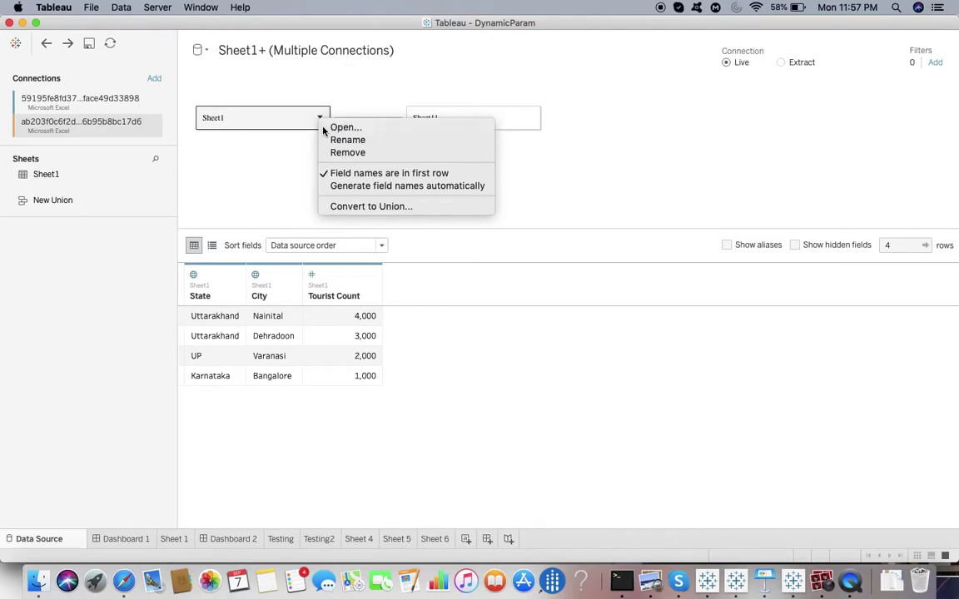
pyautogui.click(324, 129)
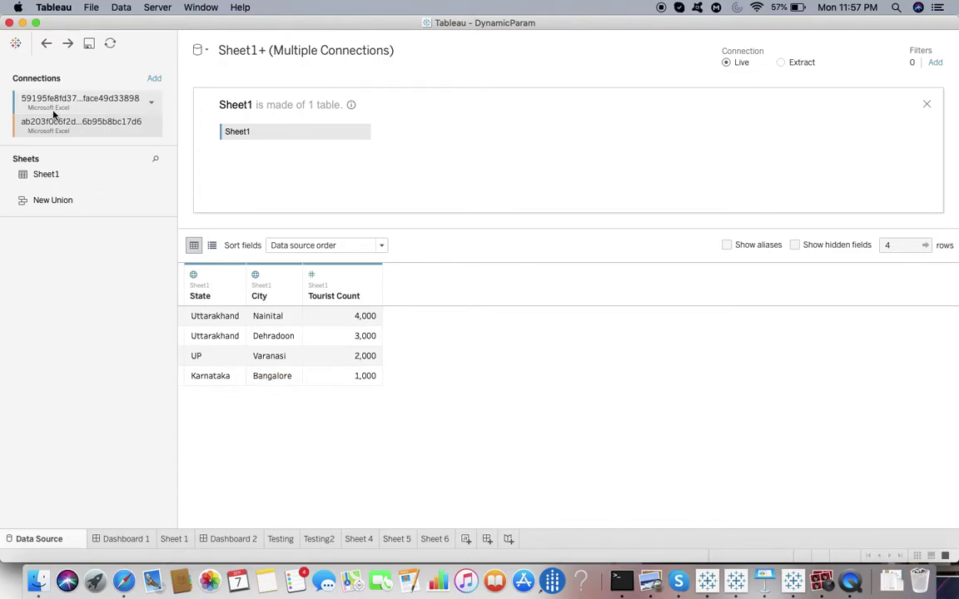
pyautogui.click(927, 105)
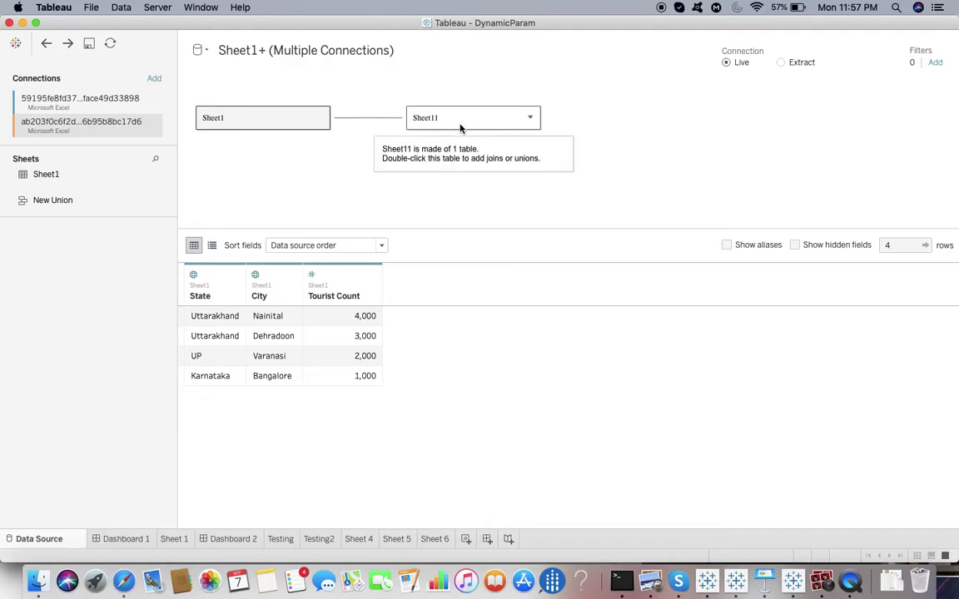
# Step: Preview Sheet11's data (Uttarakhand 1,000, UP 2,000) and check its table details
pyautogui.click(460, 125)
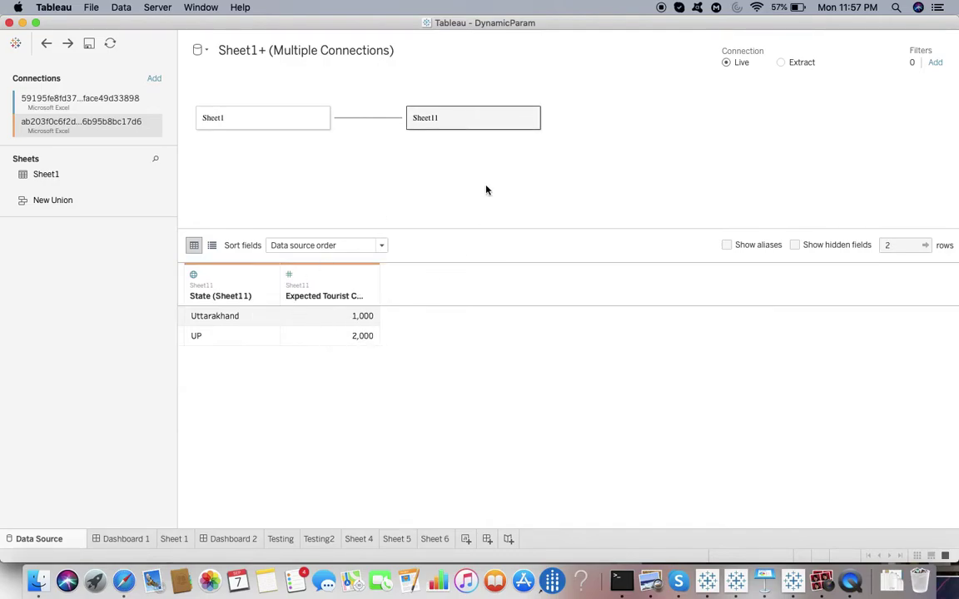
pyautogui.click(530, 118)
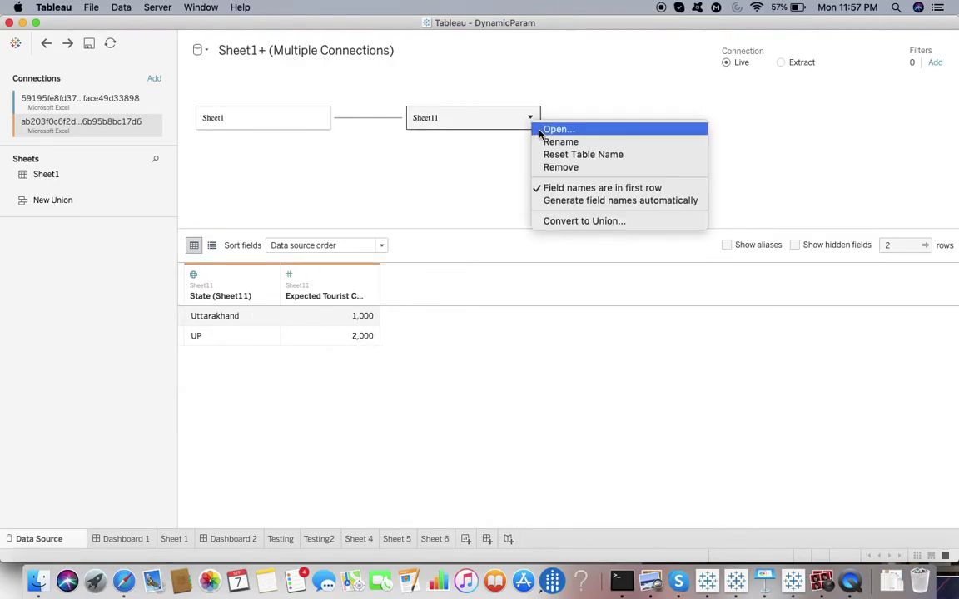
pyautogui.click(557, 130)
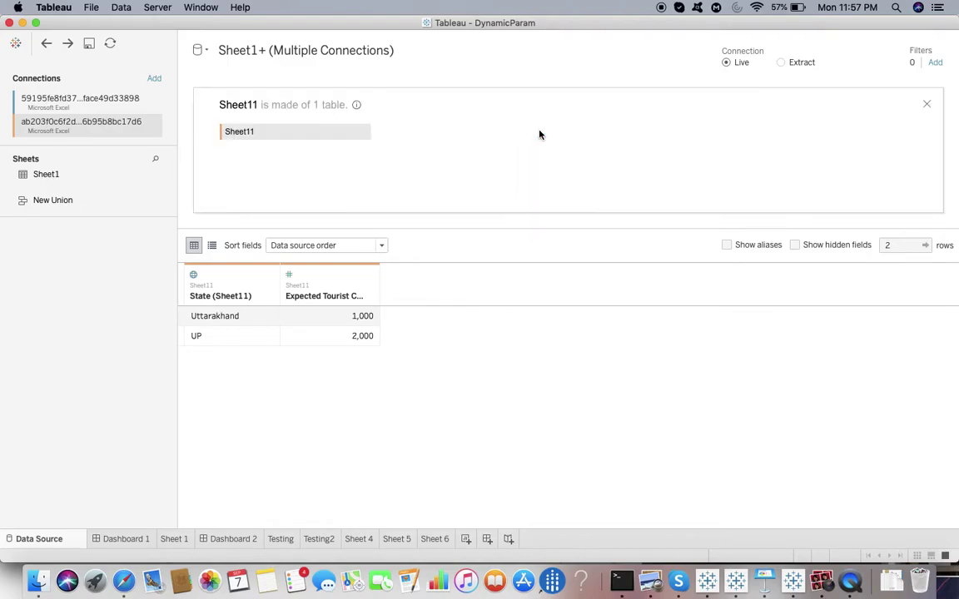
pyautogui.click(926, 104)
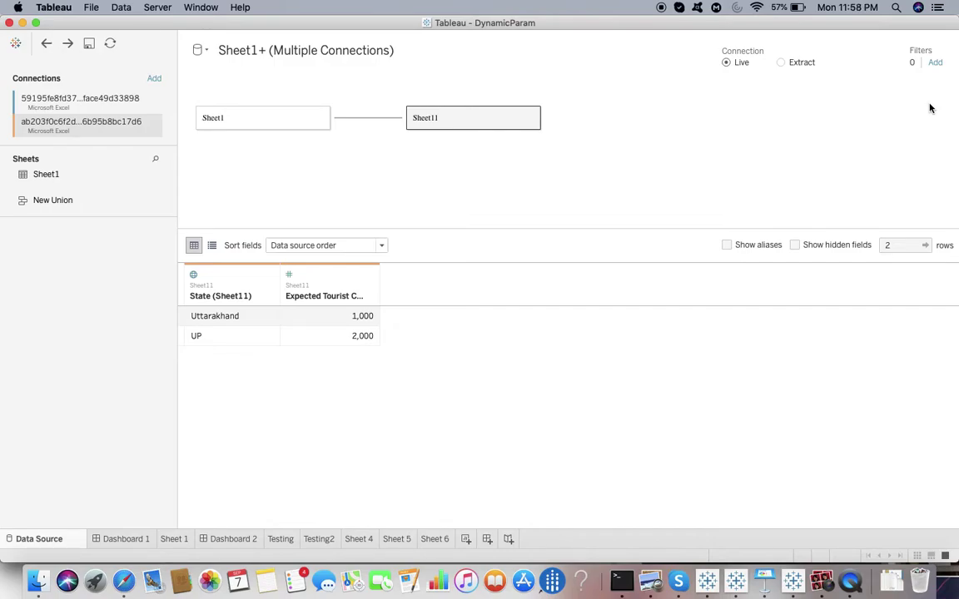
# Step: Create the new Sheet 7 worksheet and place State on Rows
pyautogui.click(466, 539)
pyautogui.press('super+Tab')
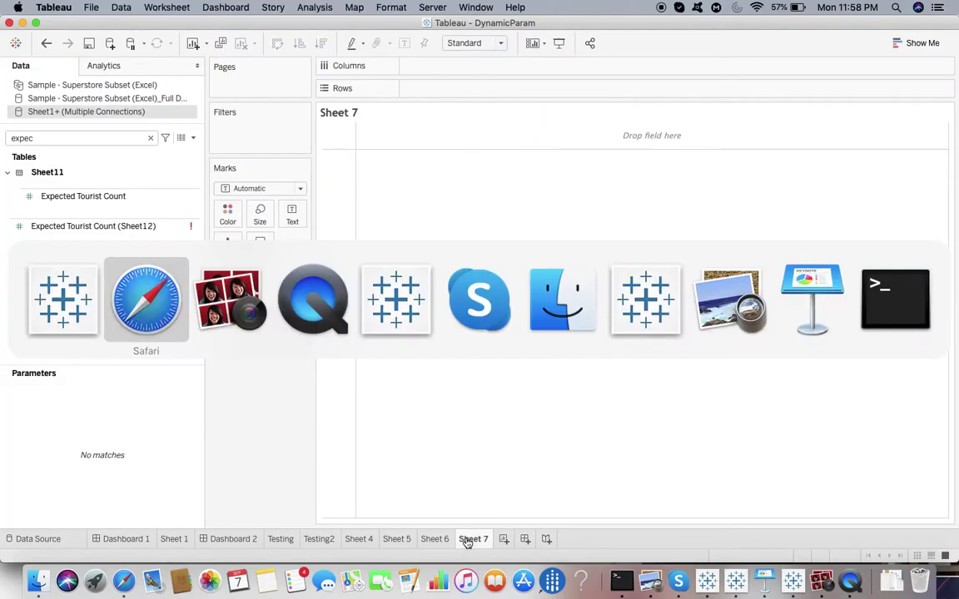
pyautogui.scroll(5, 580, 419)
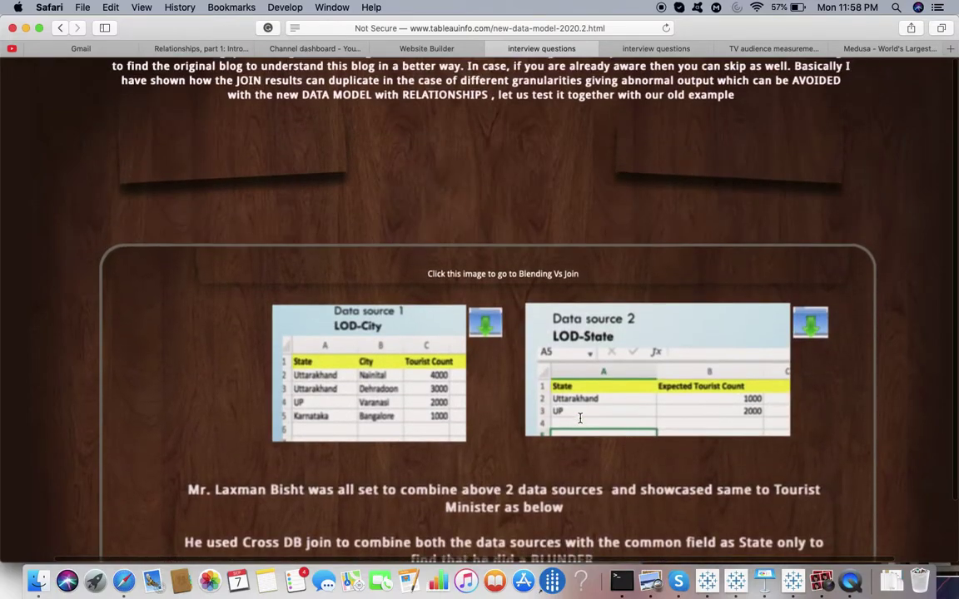
pyautogui.scroll(-10, 581, 419)
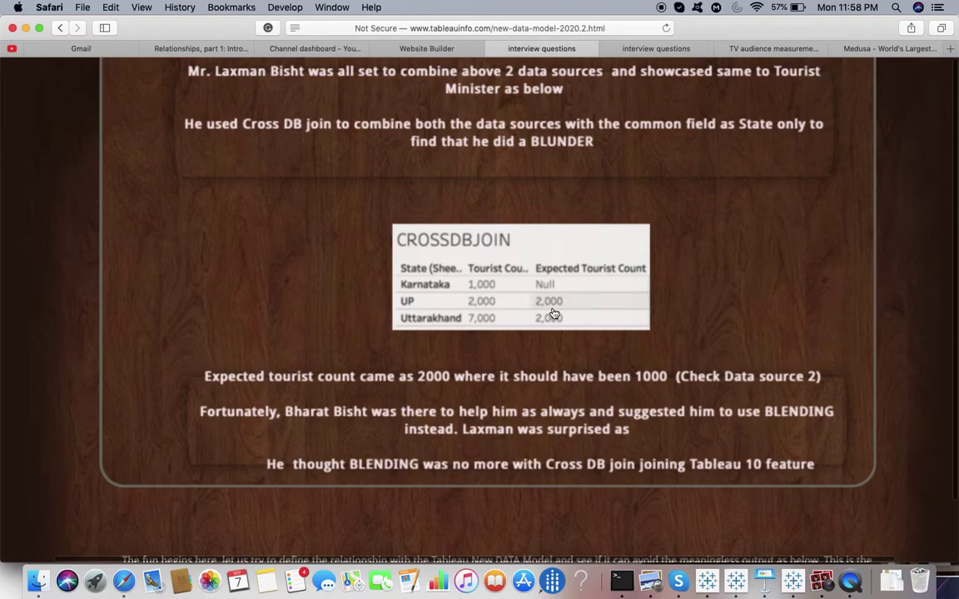
pyautogui.press('super+Tab')
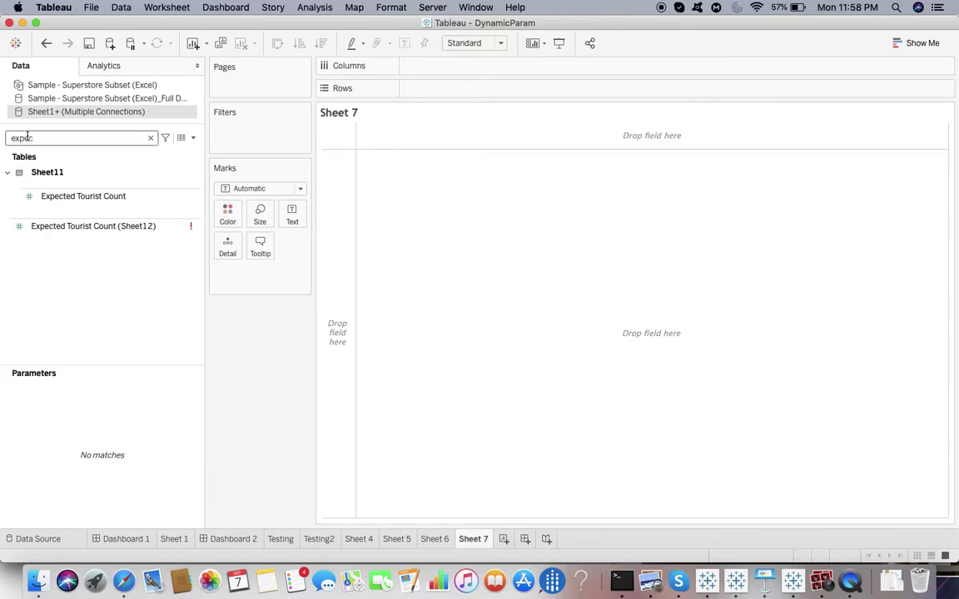
pyautogui.doubleClick(27, 137)
pyautogui.write('state')
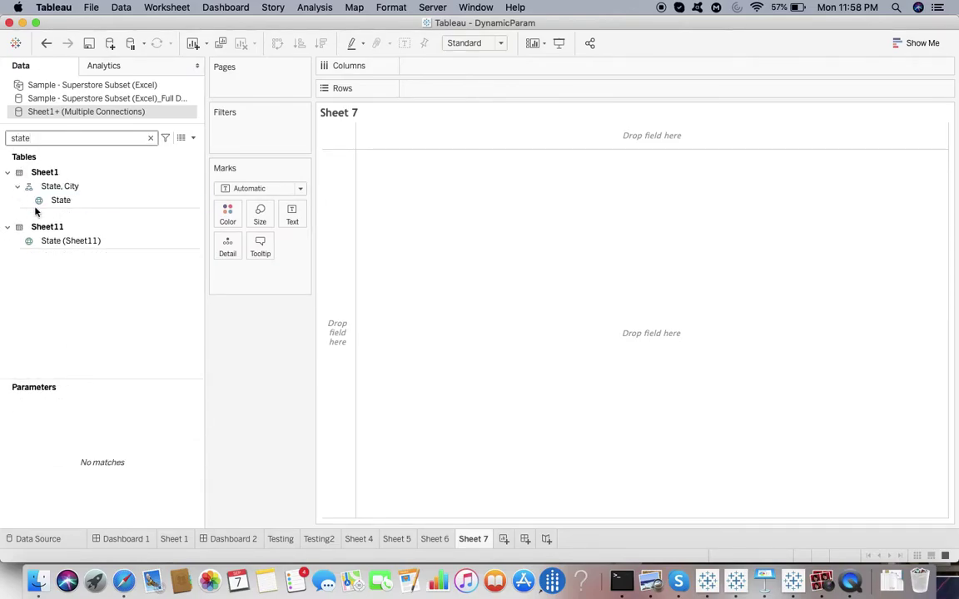
pyautogui.moveTo(67, 186); pyautogui.dragTo(422, 93)
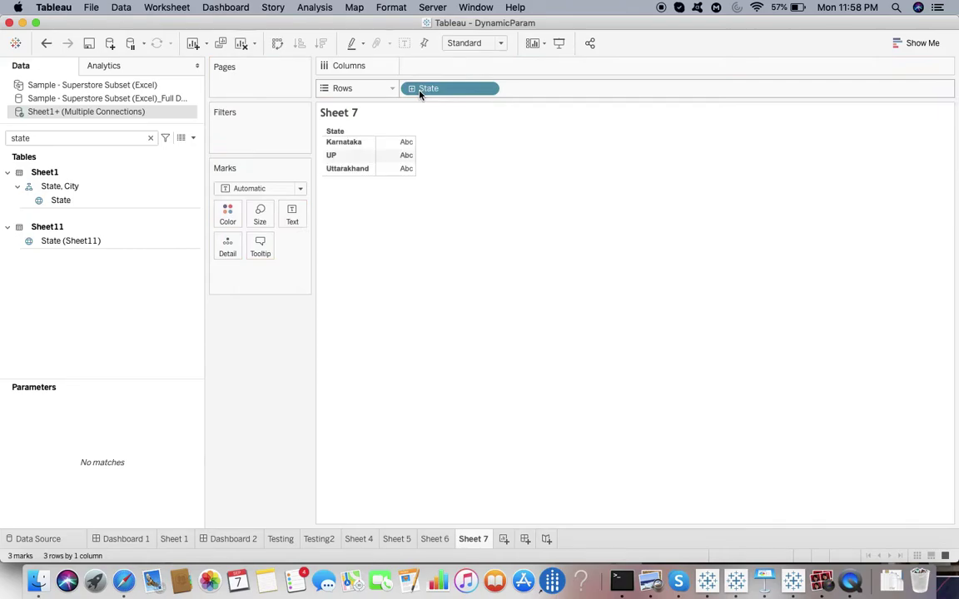
# Step: Add Tourist Count to Rows as a discrete field to show its values
pyautogui.doubleClick(93, 142)
pyautogui.write('ex')
pyautogui.press('BackSpace')
pyautogui.press('BackSpace')
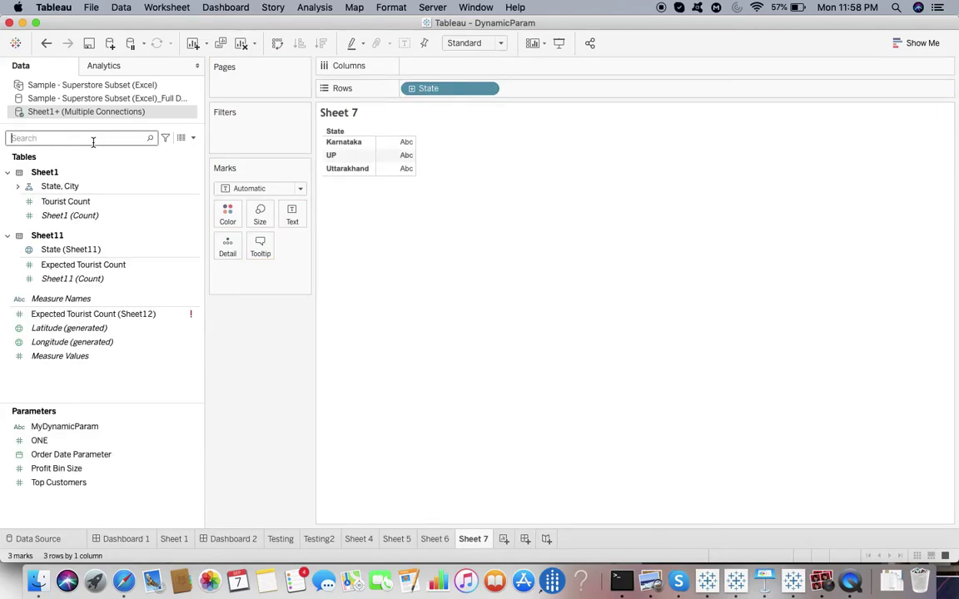
pyautogui.write('tou')
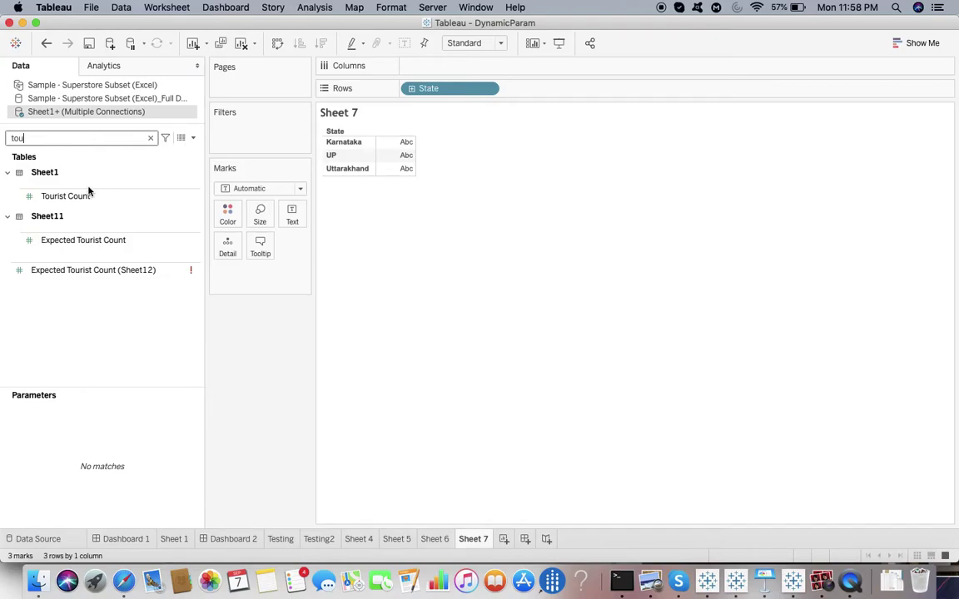
pyautogui.moveTo(83, 197); pyautogui.dragTo(534, 90)
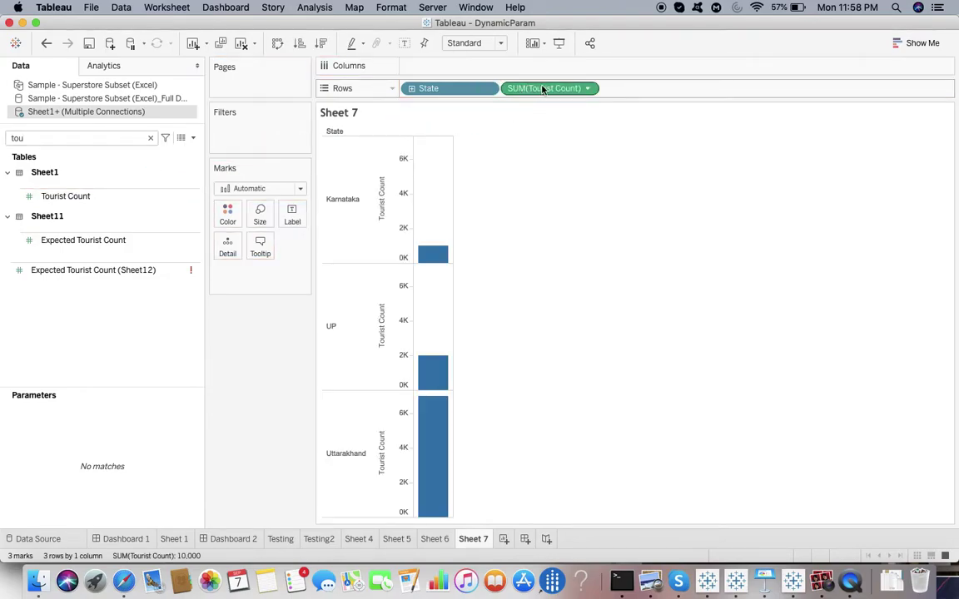
pyautogui.click(588, 90)
pyautogui.click(531, 238)
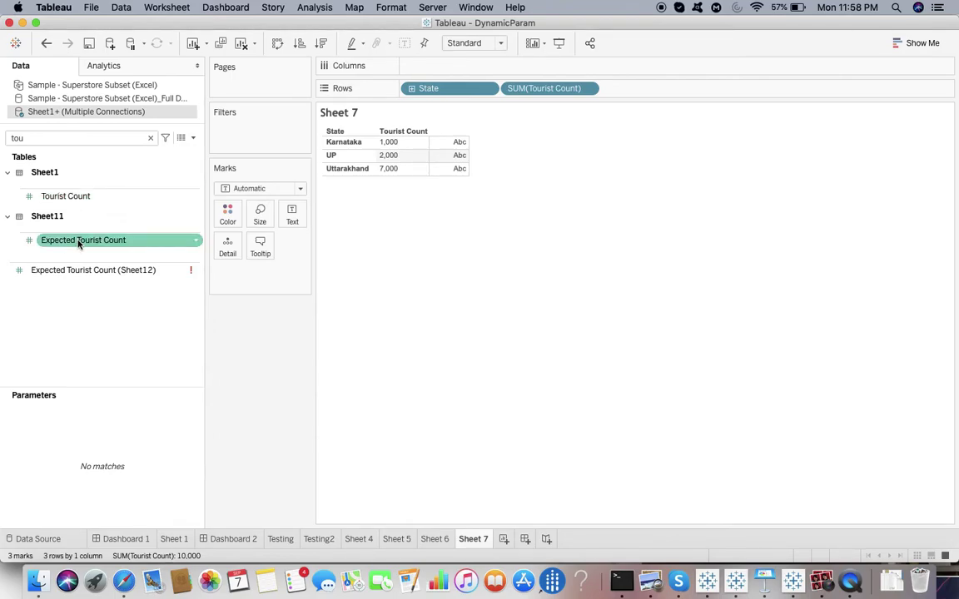
# Step: Add Expected Tourist Count to Rows as a discrete field
pyautogui.moveTo(79, 241); pyautogui.dragTo(619, 93)
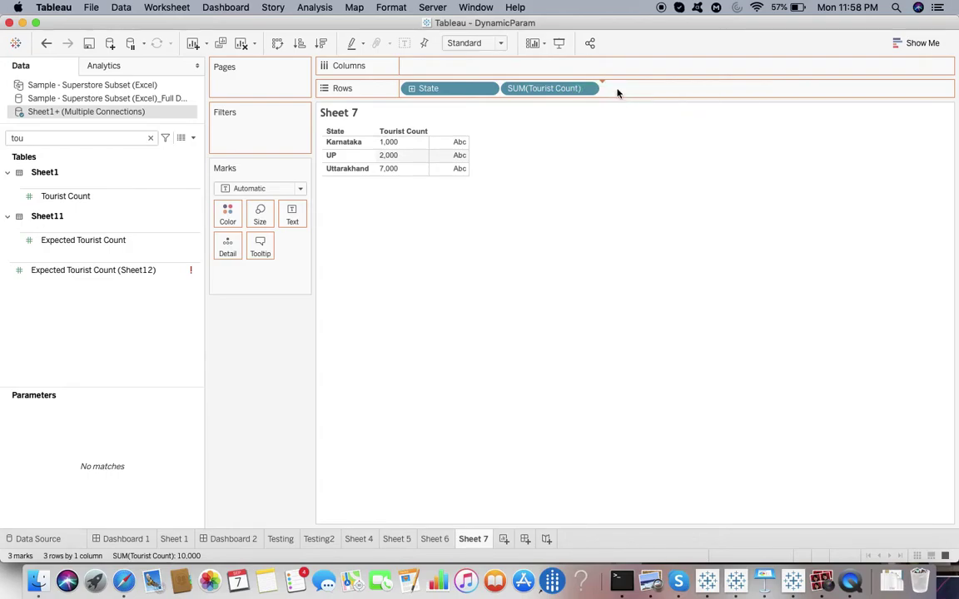
pyautogui.click(688, 88)
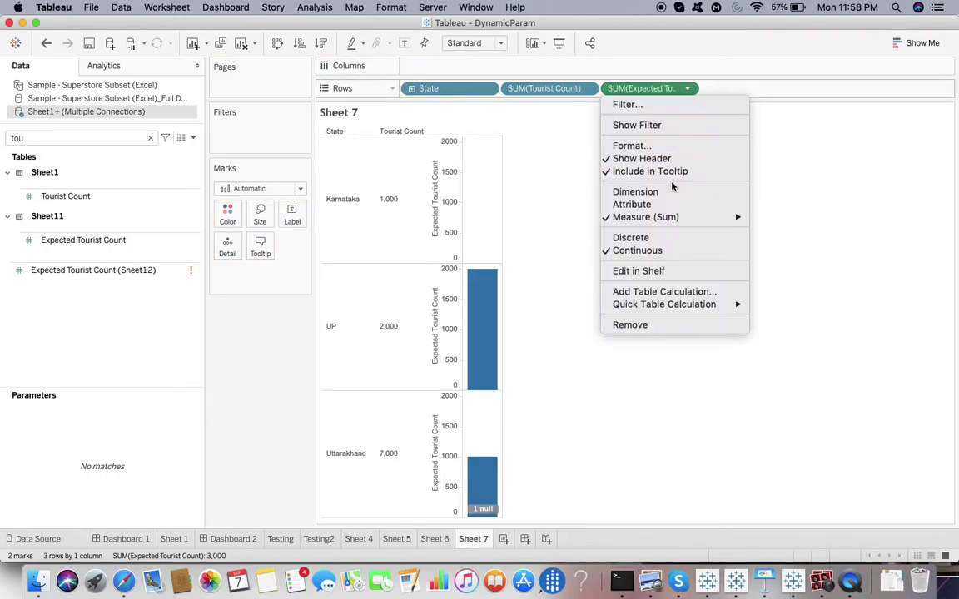
pyautogui.click(646, 238)
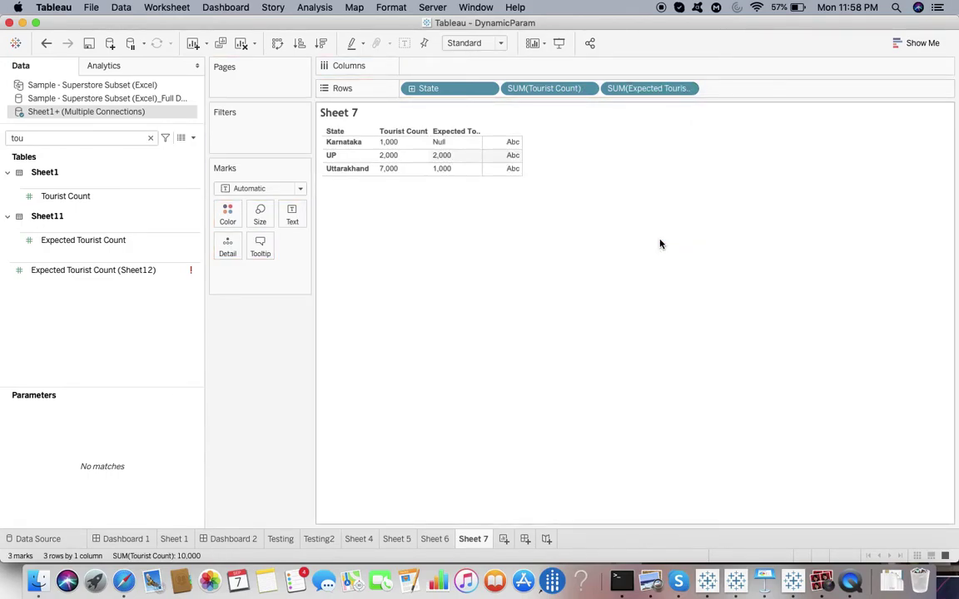
# Step: Launch Photo Booth's live webcam window from the Dock over the Sheet 7 table
pyautogui.click(822, 585)
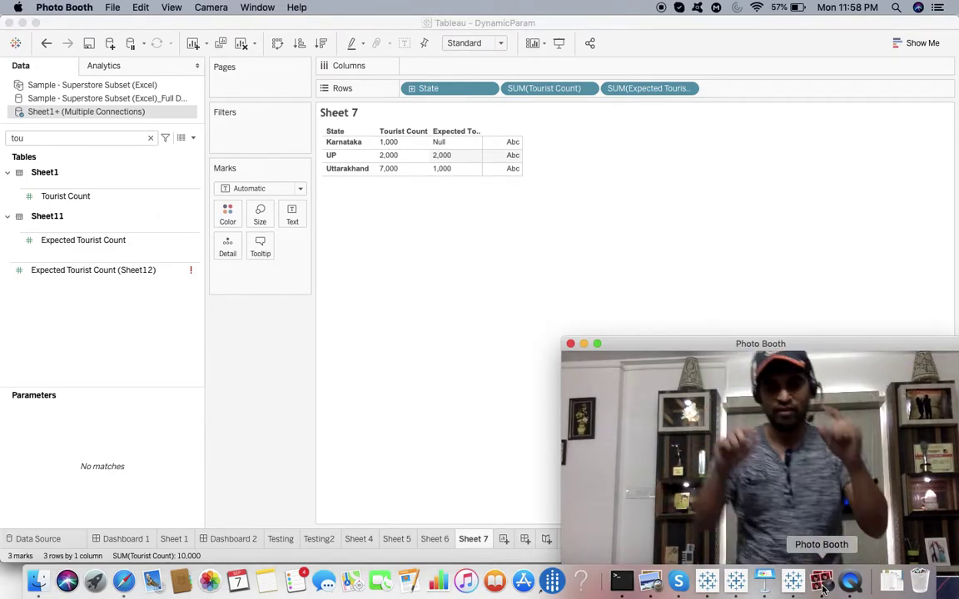